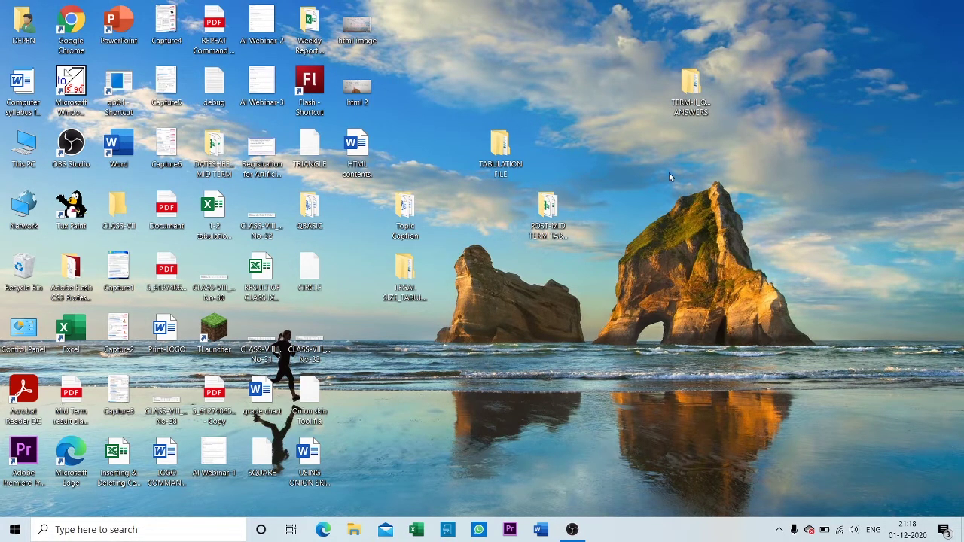
Launch Adobe Flash CS3 and create a new Flash File (ActionScript 3.0)
{"action": "double_click", "coordinate": [311, 81]}
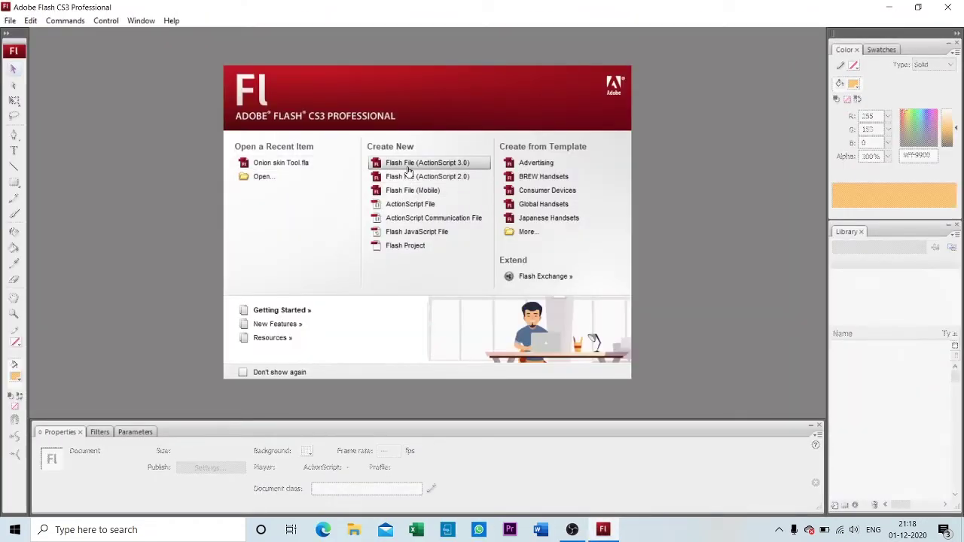
{"action": "left_click", "coordinate": [422, 164]}
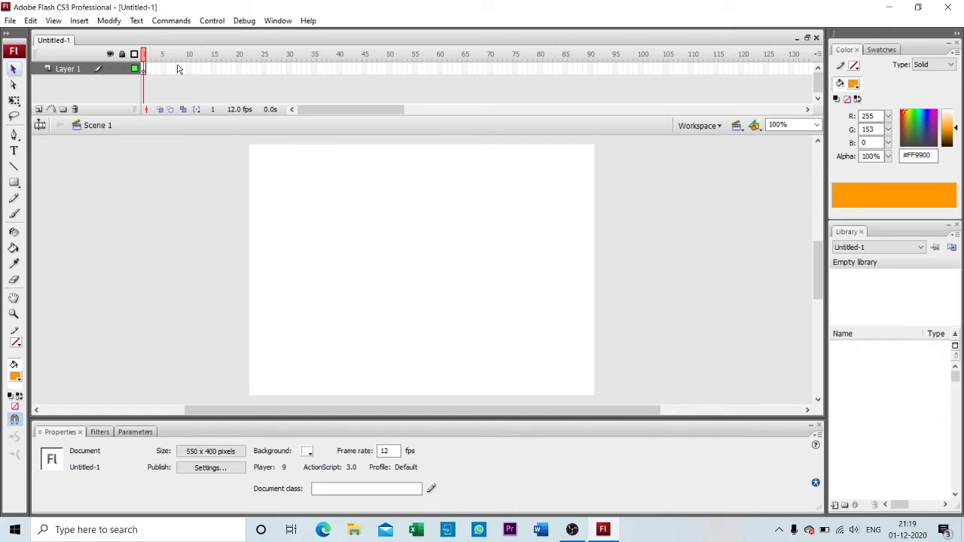
Set the document's background color to black (#000000) in the document properties
{"action": "left_click", "coordinate": [109, 22]}
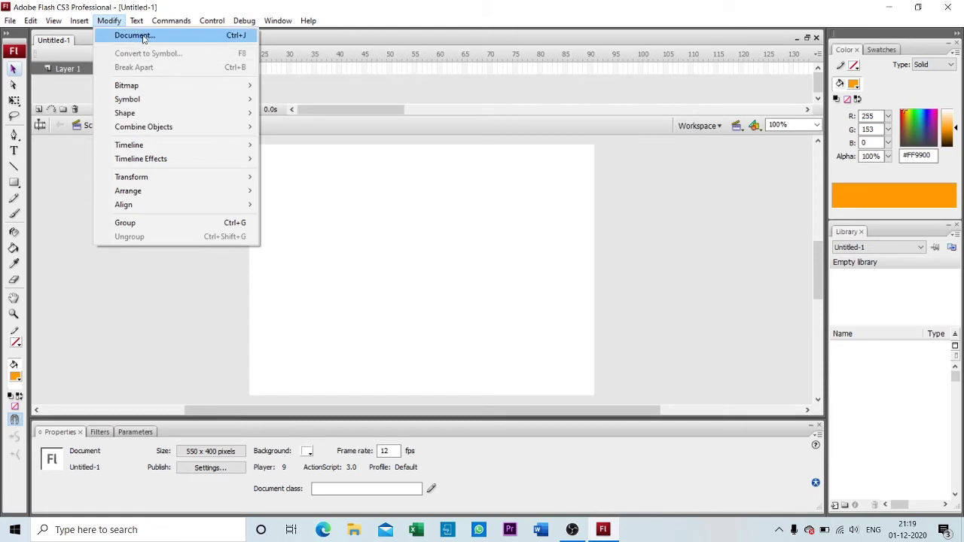
{"action": "left_click", "coordinate": [135, 36]}
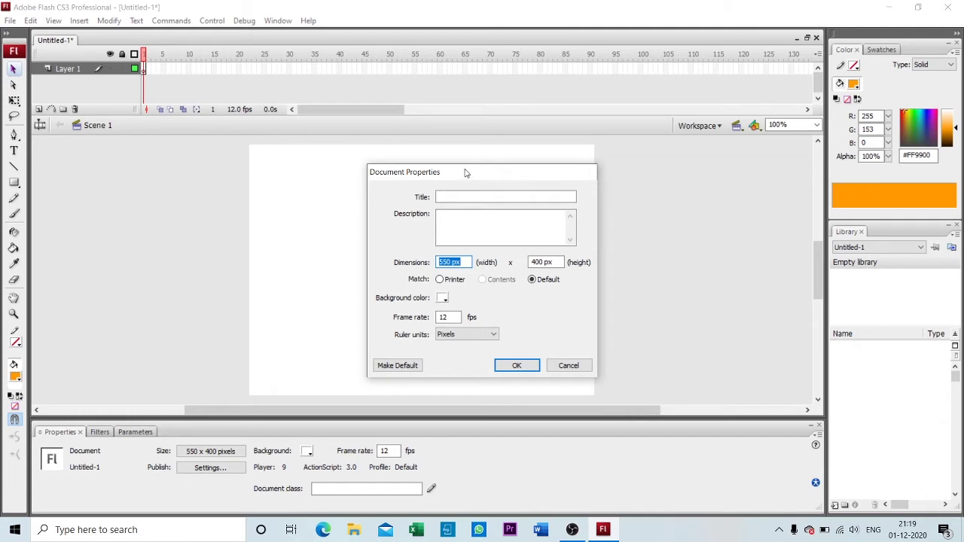
{"action": "left_click_drag", "start_coordinate": [465, 173], "coordinate": [467, 156]}
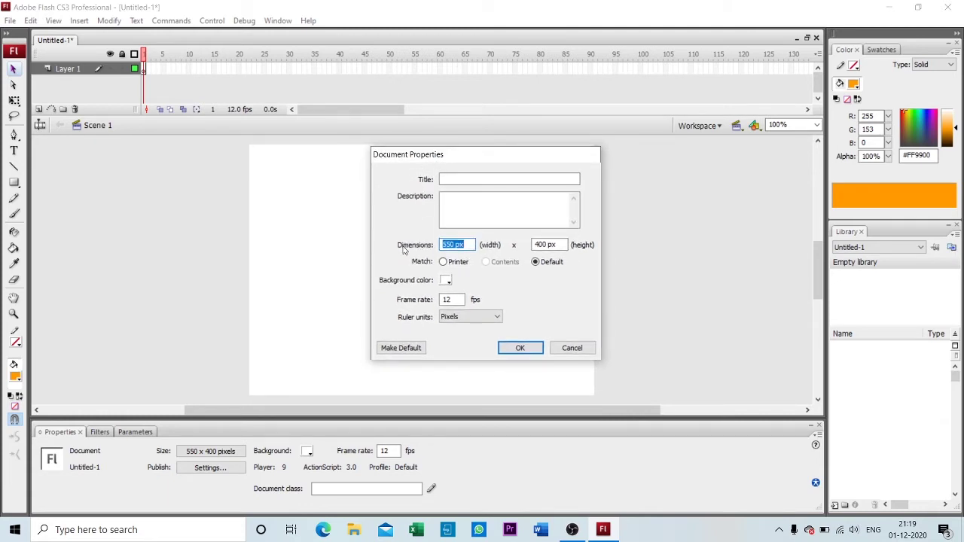
{"action": "left_click", "coordinate": [447, 281]}
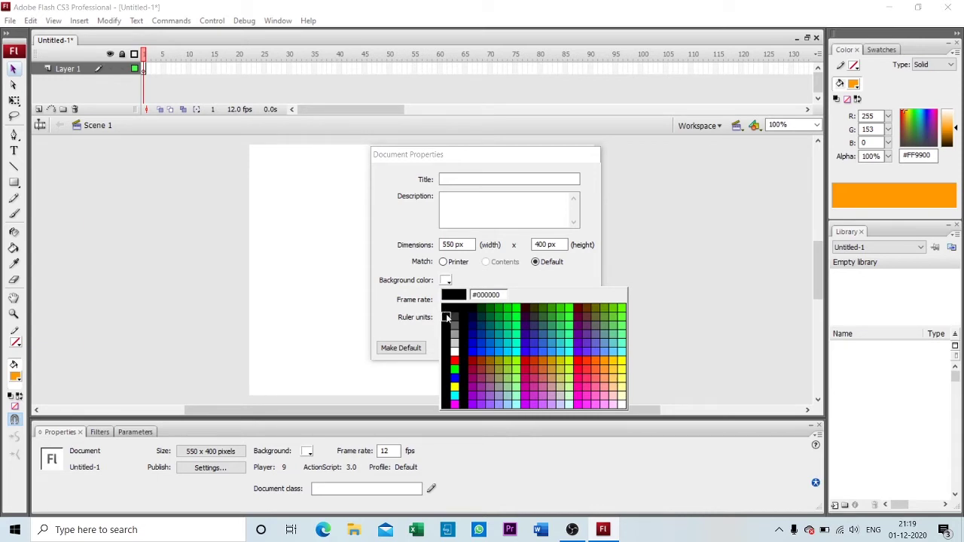
{"action": "left_click", "coordinate": [447, 310]}
{"action": "left_click", "coordinate": [520, 348]}
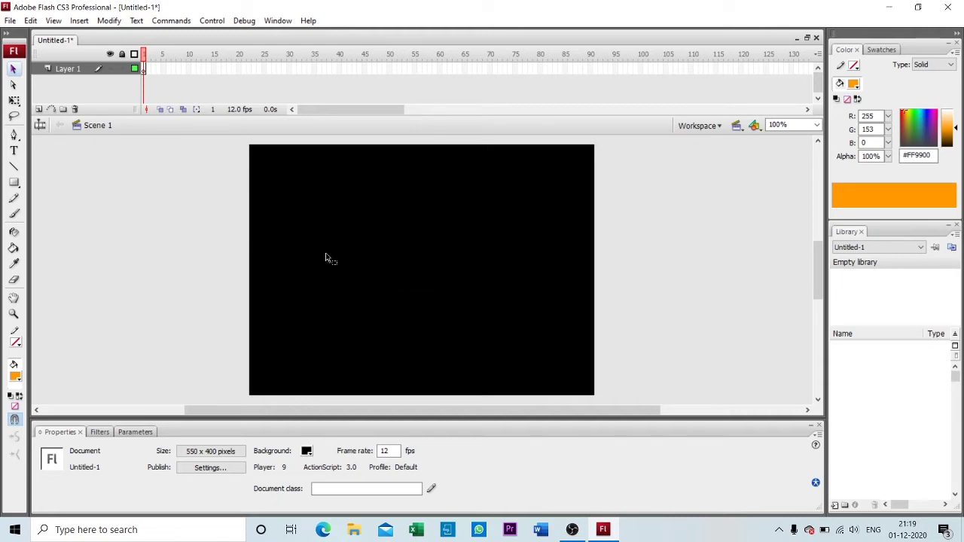
Draw a tall, narrow white rectangle as the candle body, from mid-stage down to the stage's lower edge
{"action": "left_click", "coordinate": [13, 183]}
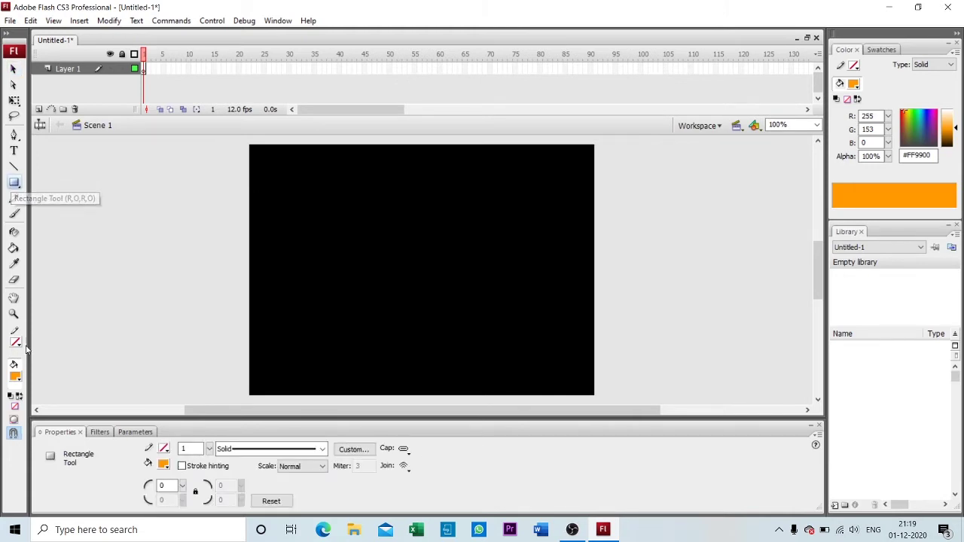
{"action": "left_click", "coordinate": [164, 464]}
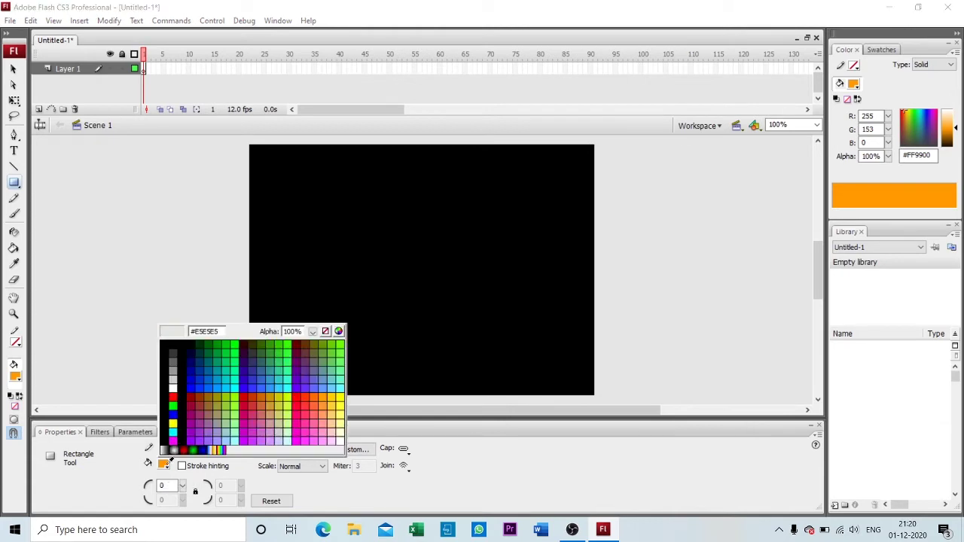
{"action": "left_click", "coordinate": [175, 384]}
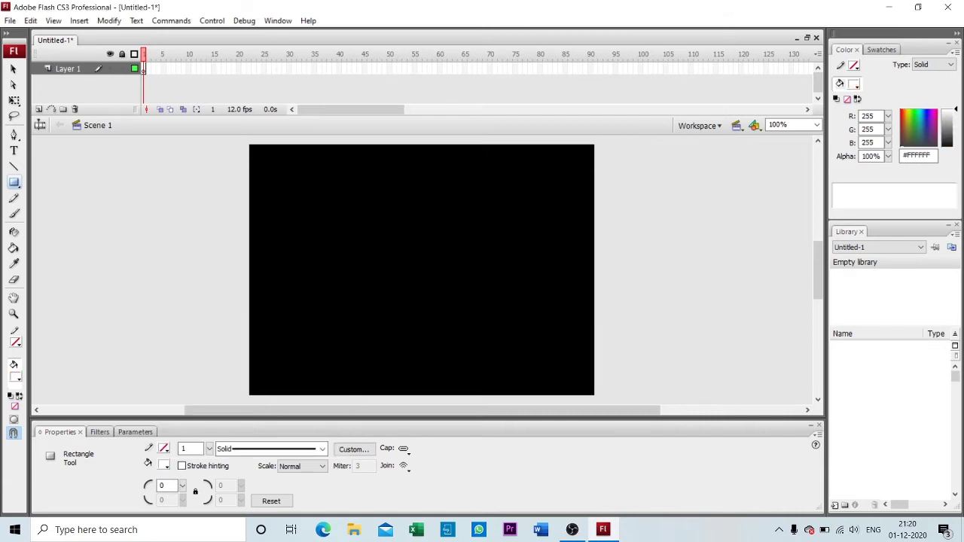
{"action": "left_click_drag", "start_coordinate": [381, 264], "coordinate": [413, 393]}
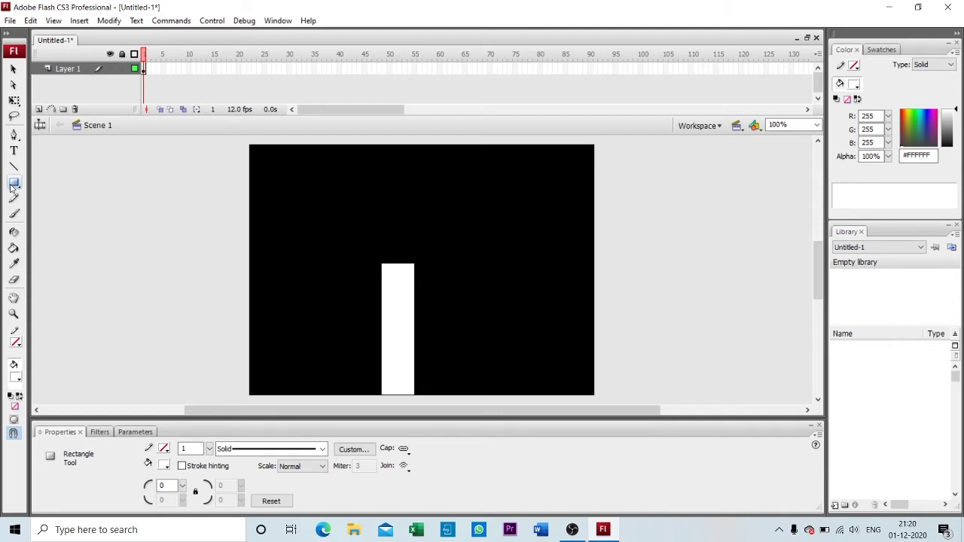
Draw a narrow vertical orange (#FF9900) oval just above the candle body as its flame
{"action": "key", "text": "o"}
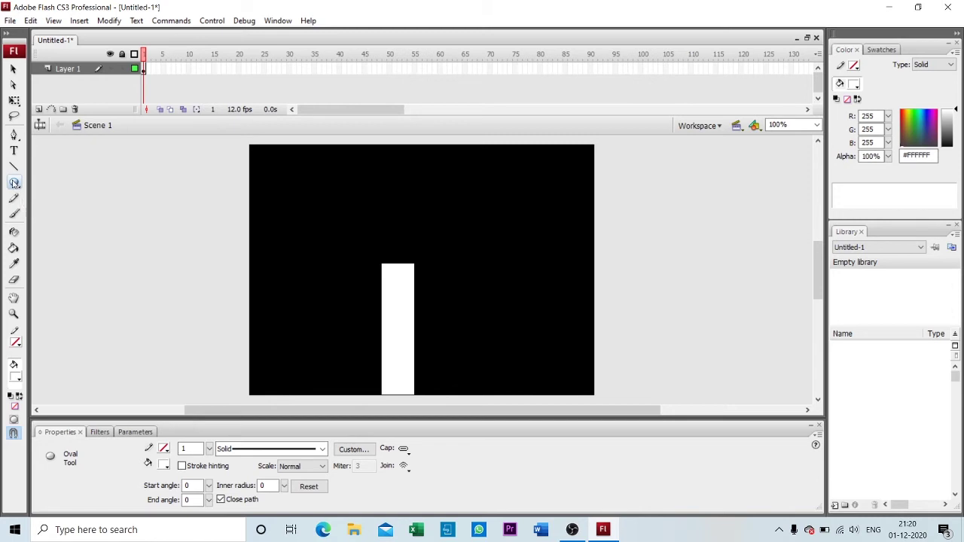
{"action": "left_click", "coordinate": [165, 465]}
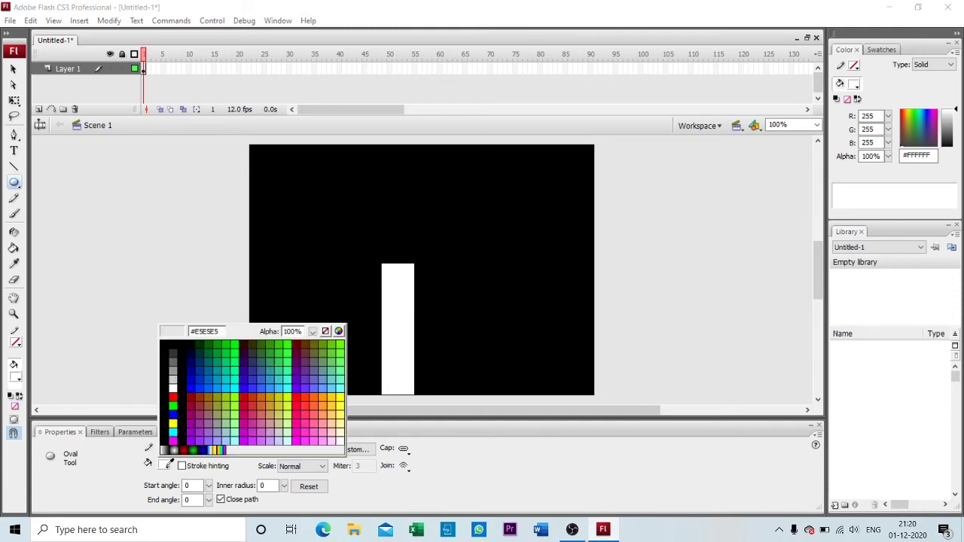
{"action": "left_click", "coordinate": [324, 396]}
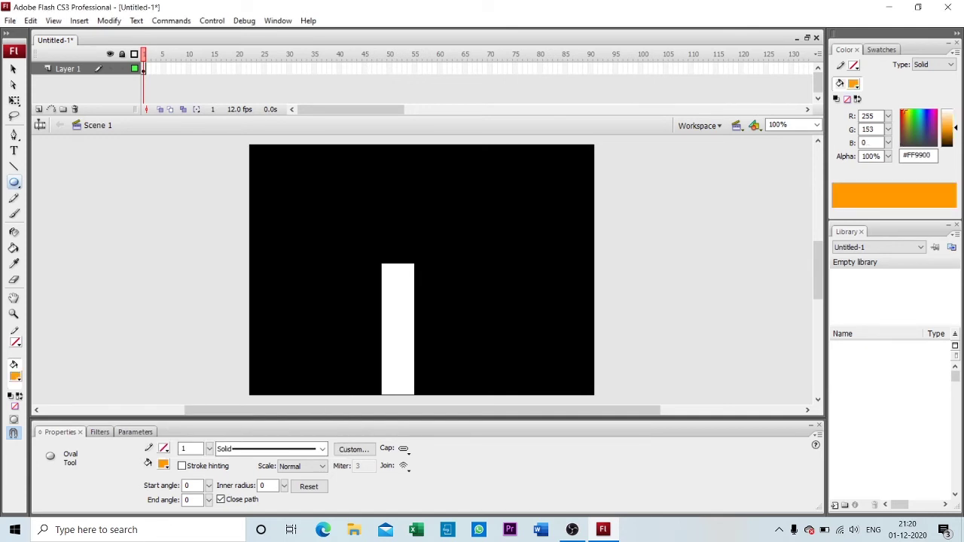
{"action": "left_click_drag", "start_coordinate": [389, 184], "coordinate": [405, 258]}
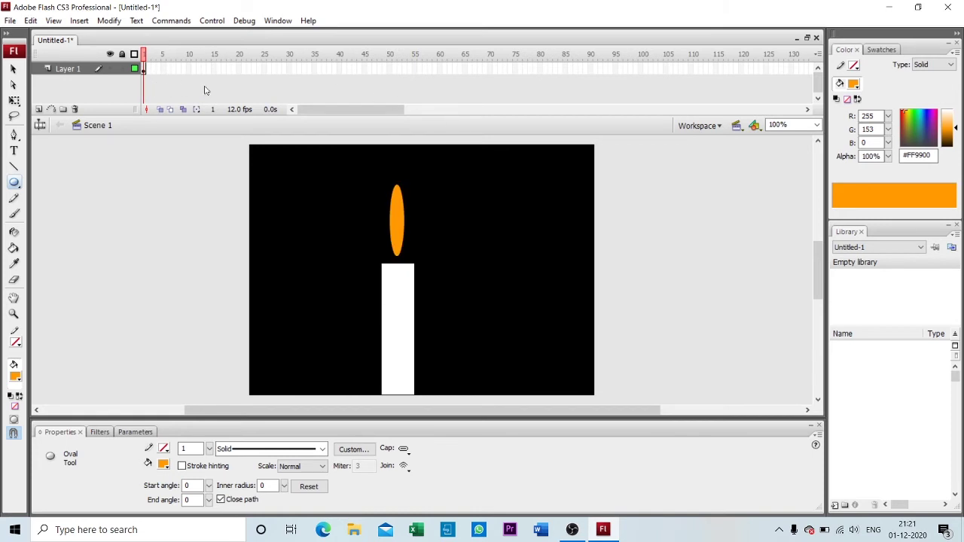
Turn on onion skinning, add a keyframe at frame 2, and bend the flame's right edge inward there
{"action": "left_click", "coordinate": [159, 111]}
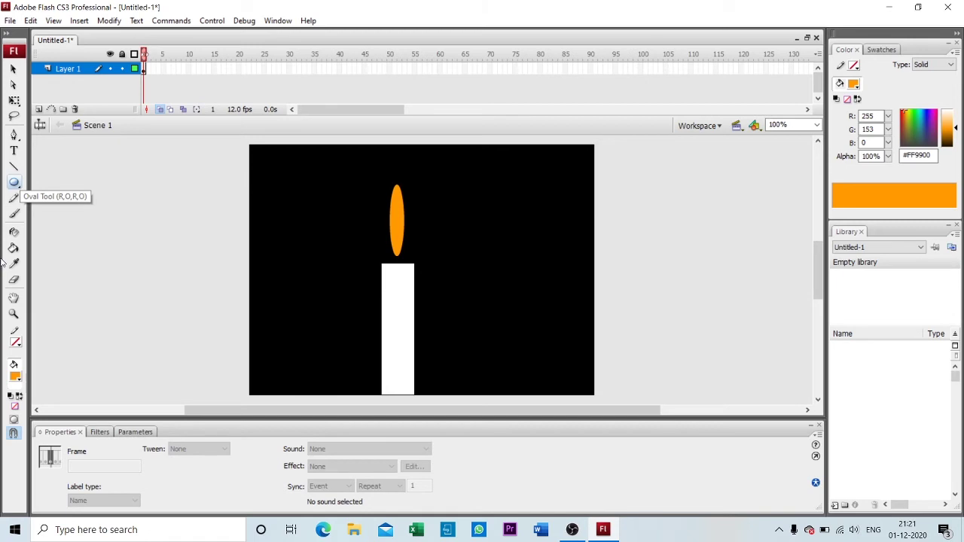
{"action": "key", "text": "F6"}
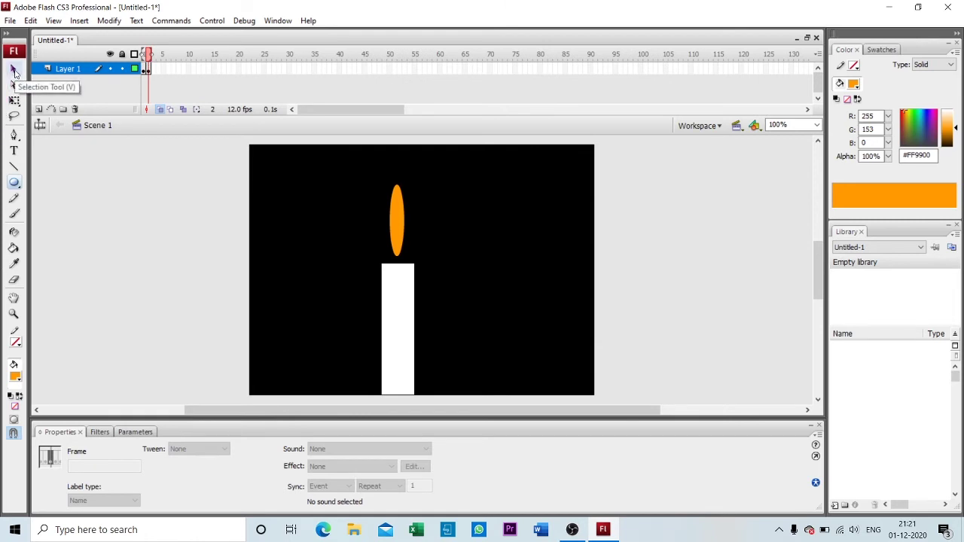
{"action": "left_click", "coordinate": [14, 71]}
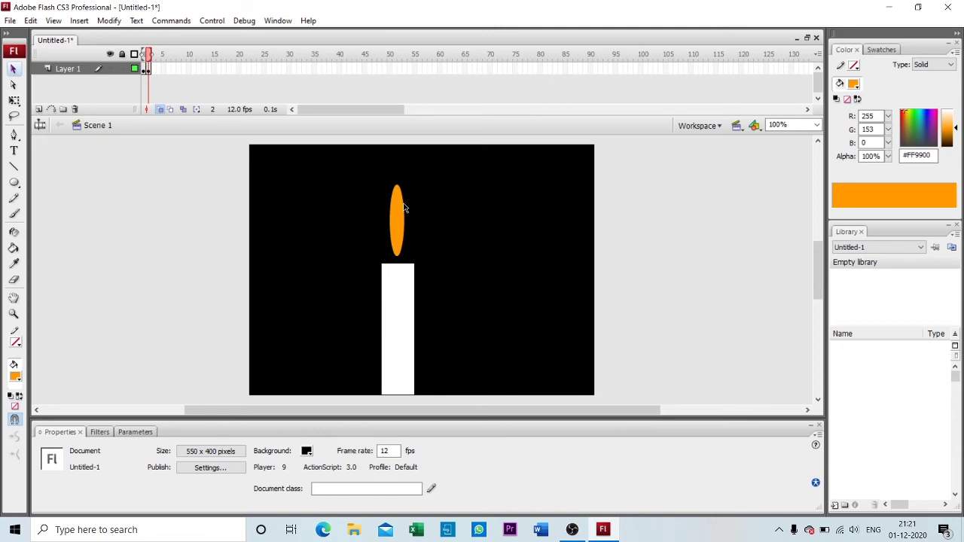
{"action": "left_click_drag", "start_coordinate": [404, 207], "coordinate": [399, 211]}
Add keyframes at frames 3 and 4, lowering the flame's tip in frame 3 and bending its left edge inward in frame 4
{"action": "key", "text": "F6"}
{"action": "left_click_drag", "start_coordinate": [398, 190], "coordinate": [399, 199]}
{"action": "key", "text": "F6"}
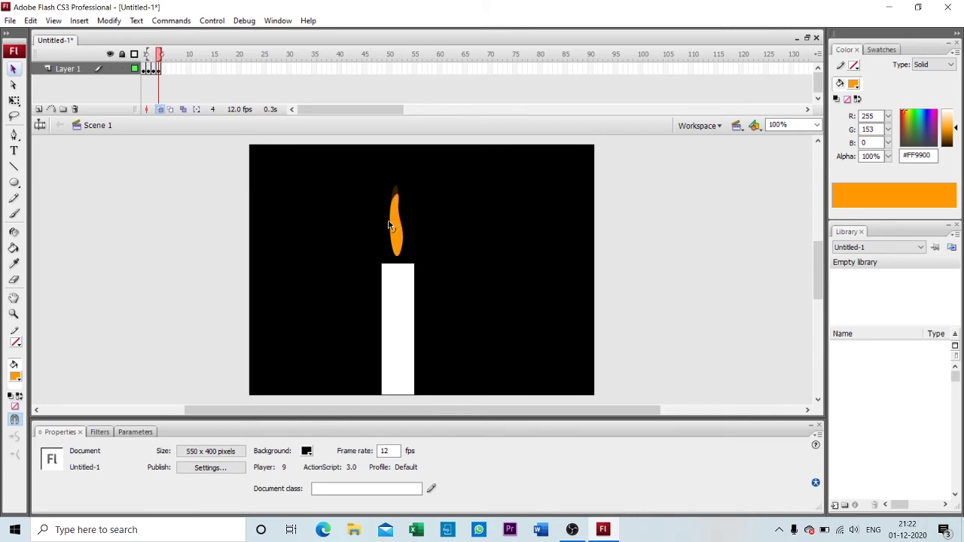
{"action": "left_click", "coordinate": [391, 225]}
{"action": "left_click_drag", "start_coordinate": [393, 224], "coordinate": [395, 234]}
Add keyframes at frames 5 and 6, bulging the flame's right edge outward in frame 5 and its left edge outward in frame 6
{"action": "key", "text": "F6"}
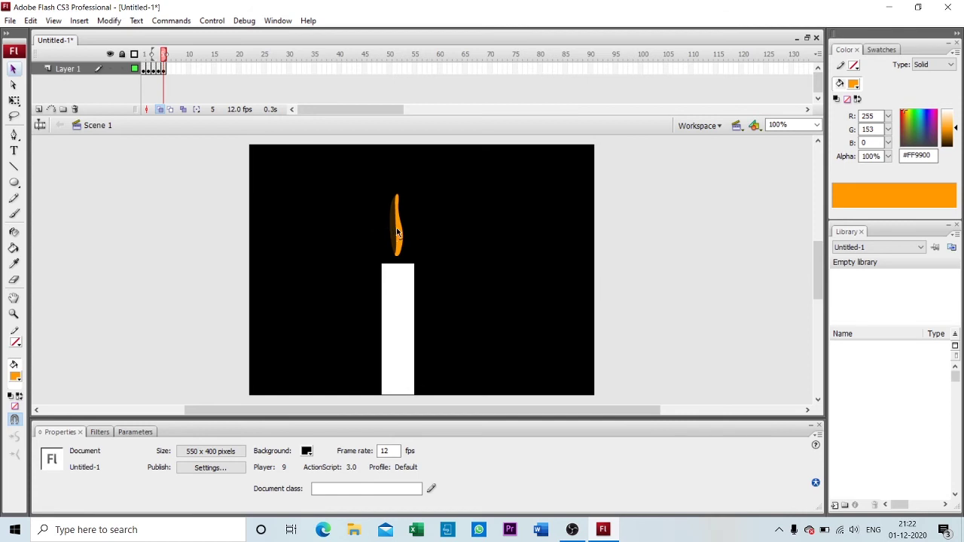
{"action": "left_click_drag", "start_coordinate": [403, 232], "coordinate": [410, 231]}
{"action": "key", "text": "F6"}
{"action": "left_click_drag", "start_coordinate": [399, 229], "coordinate": [391, 230]}
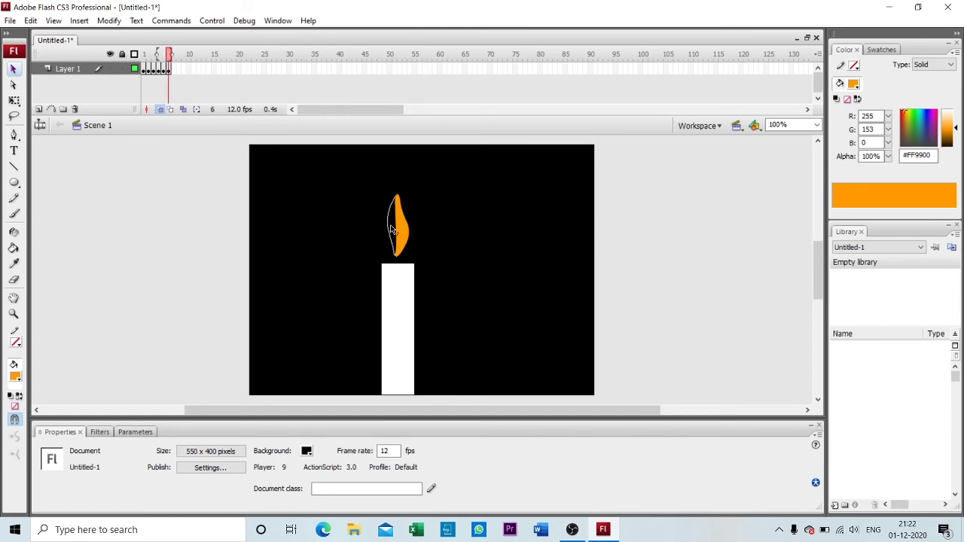
{"action": "left_click_drag", "start_coordinate": [391, 229], "coordinate": [386, 229]}
Add keyframes at frames 7 and 8, and pull the flame's right edge near the tip outward in frame 8
{"action": "key", "text": "F6"}
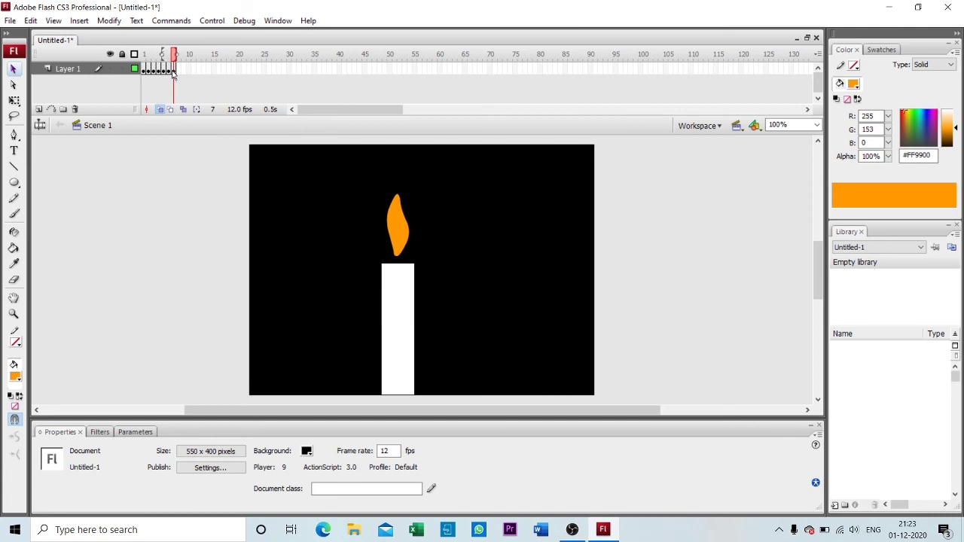
{"action": "key", "text": "F6"}
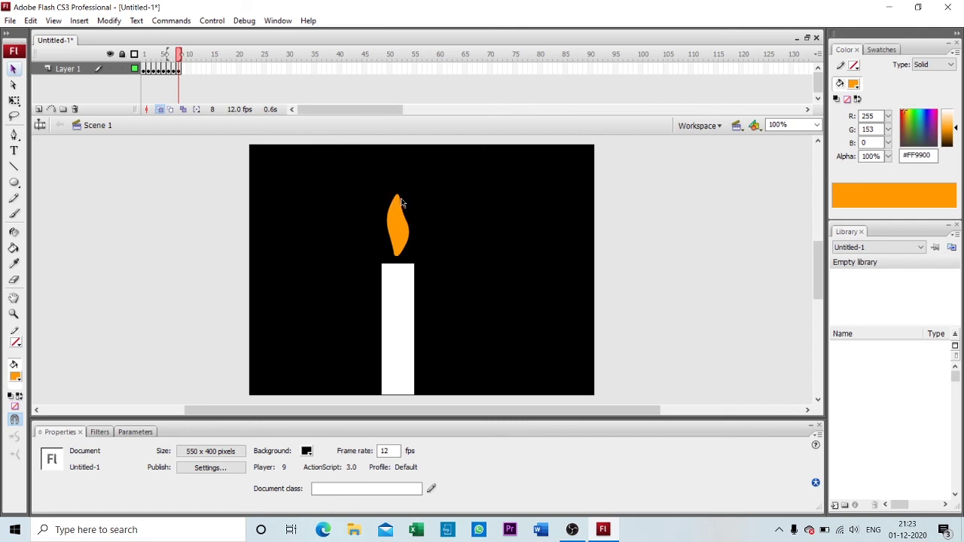
{"action": "left_click_drag", "start_coordinate": [401, 202], "coordinate": [407, 193]}
Test the movie to preview the flickering candle animation
{"action": "left_click", "coordinate": [211, 21]}
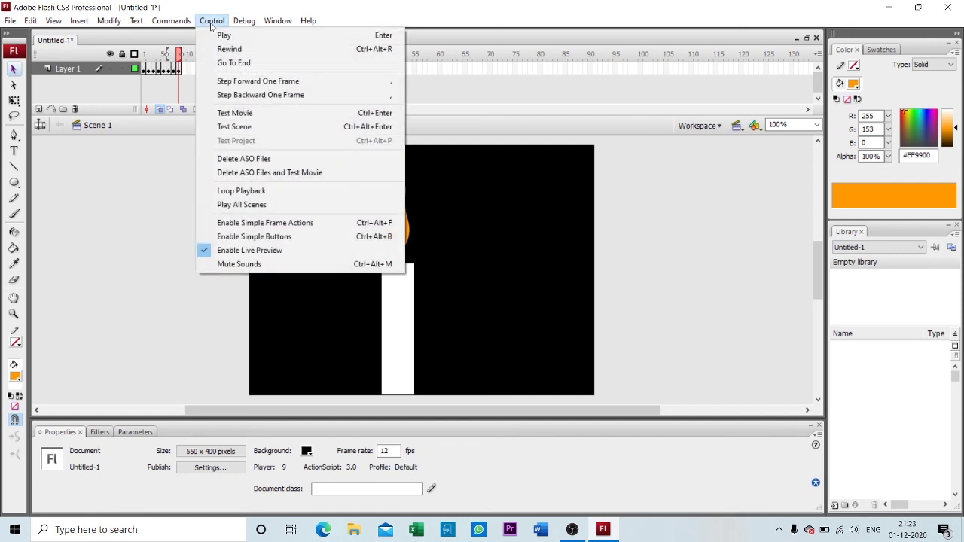
{"action": "left_click", "coordinate": [231, 114]}
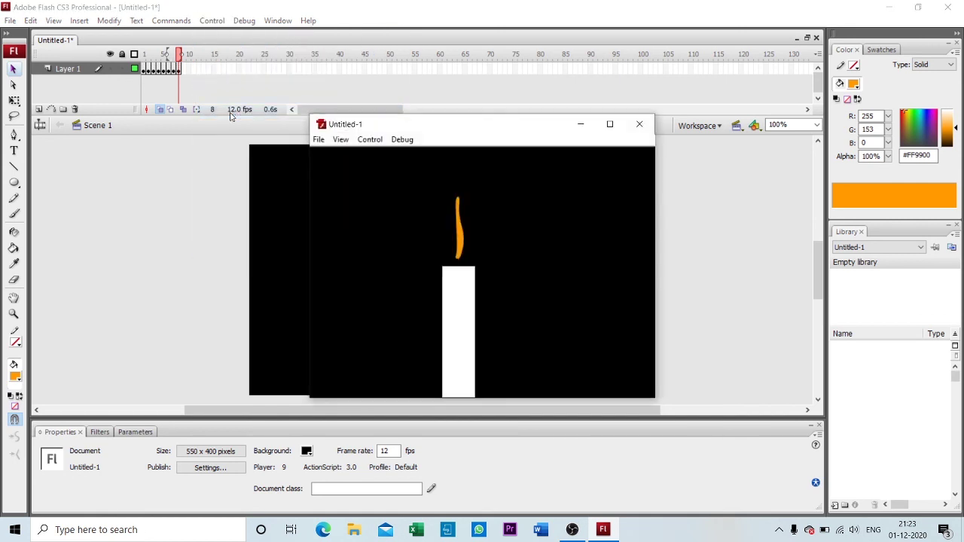